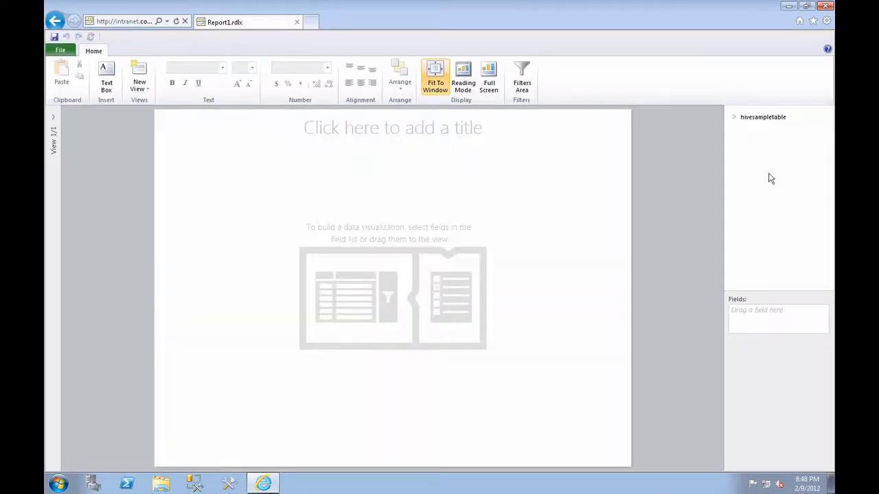
Set the report view's title to "Power View Mobile Hive Sample".
{"action": "left_click", "coordinate": [428, 121]}
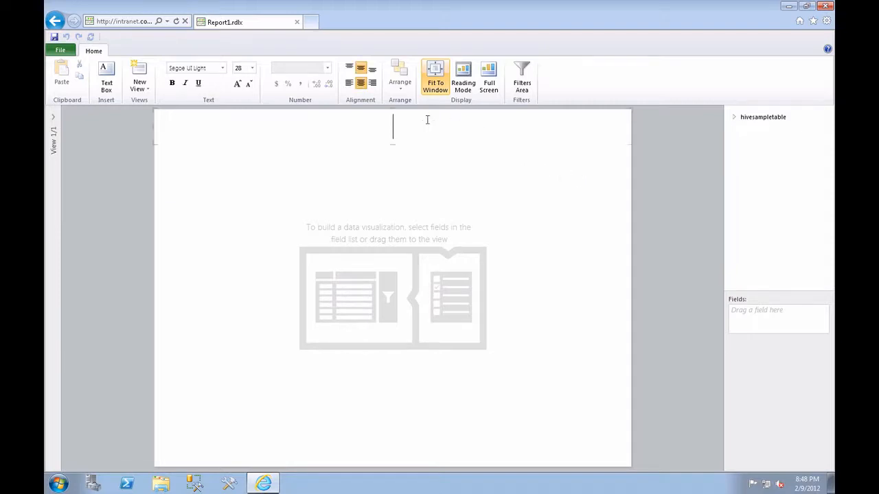
{"action": "type", "text": "PowerView "}
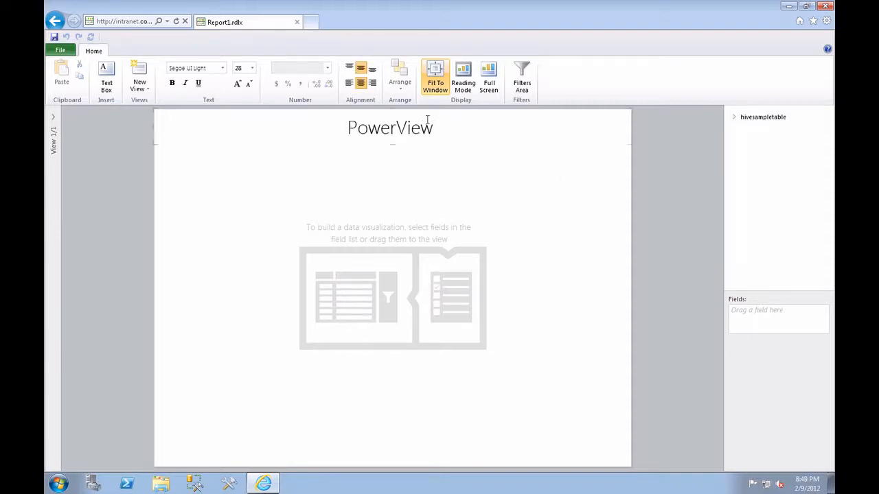
{"action": "type", "text": "Mobile Hive S"}
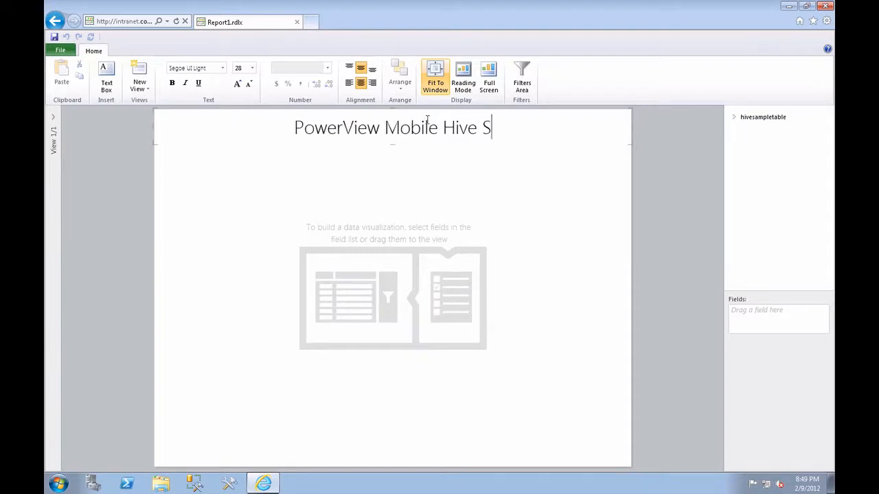
{"action": "type", "text": "ample"}
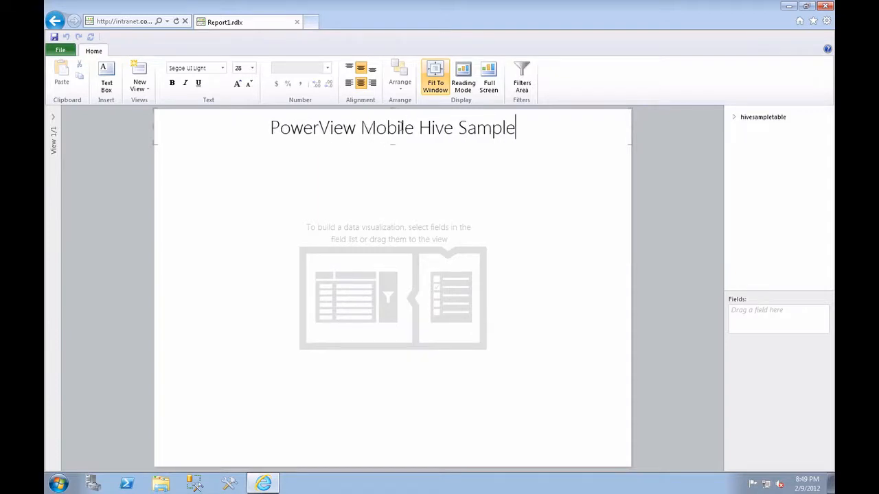
{"action": "left_click", "coordinate": [319, 128]}
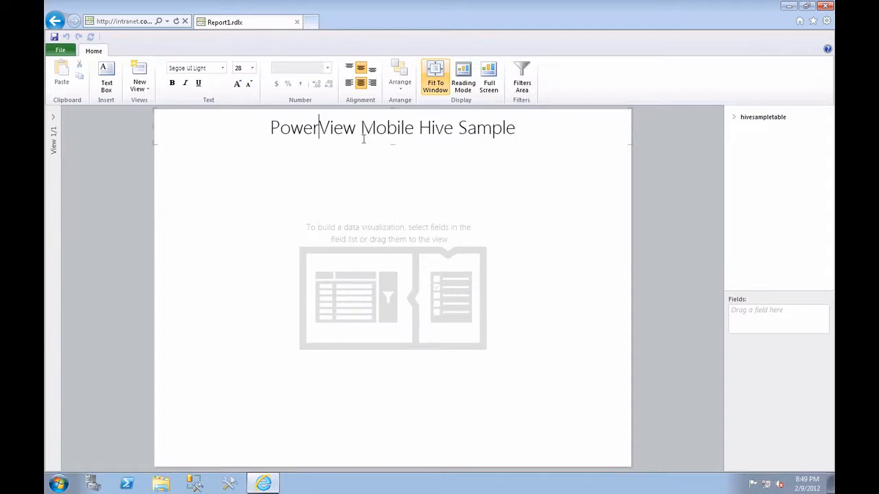
{"action": "left_click", "coordinate": [233, 197]}
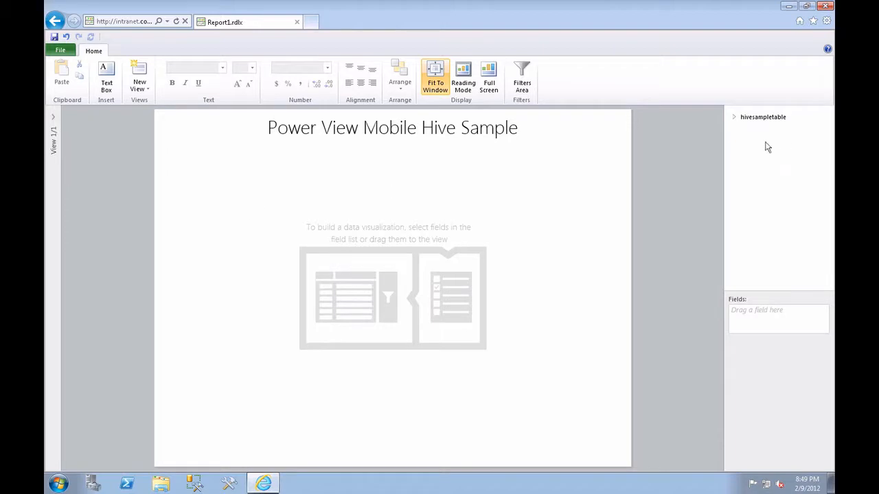
Create a table from hivesampletable with the devicemake and COUNT fields, and aggregate COUNT as a sum.
{"action": "left_click", "coordinate": [735, 120]}
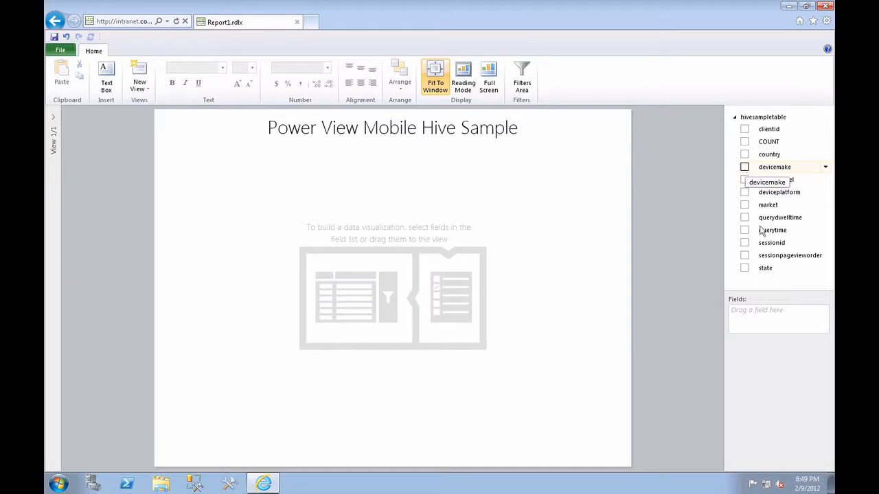
{"action": "left_click", "coordinate": [745, 167]}
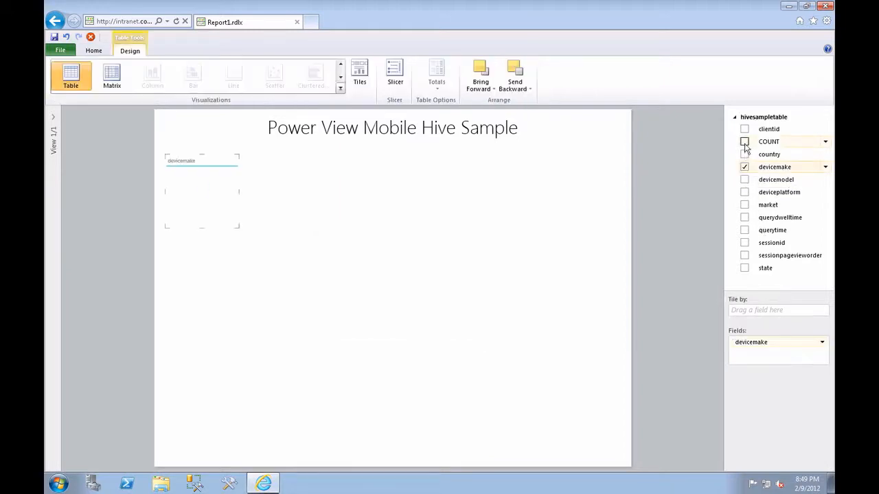
{"action": "left_click", "coordinate": [744, 143]}
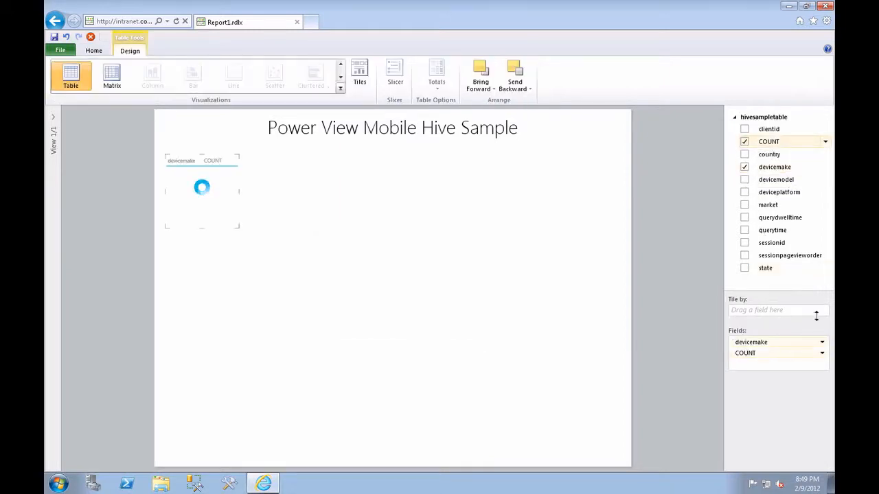
{"action": "left_click", "coordinate": [821, 355]}
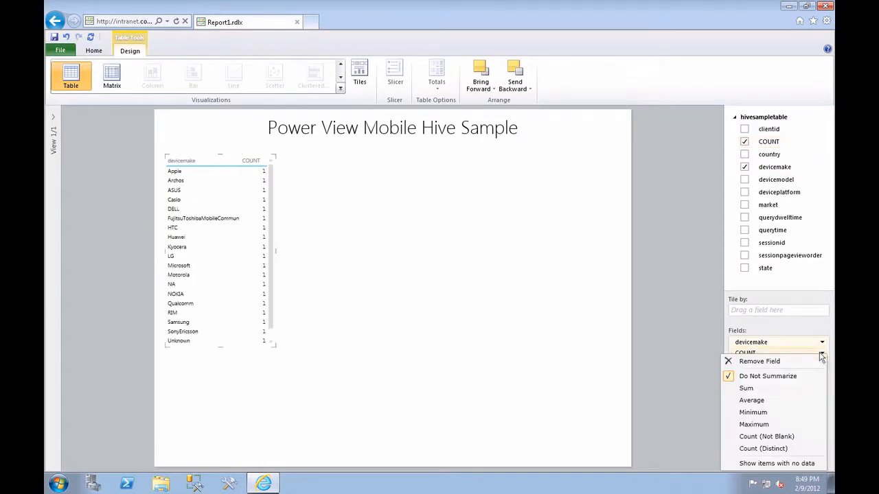
{"action": "left_click", "coordinate": [746, 389]}
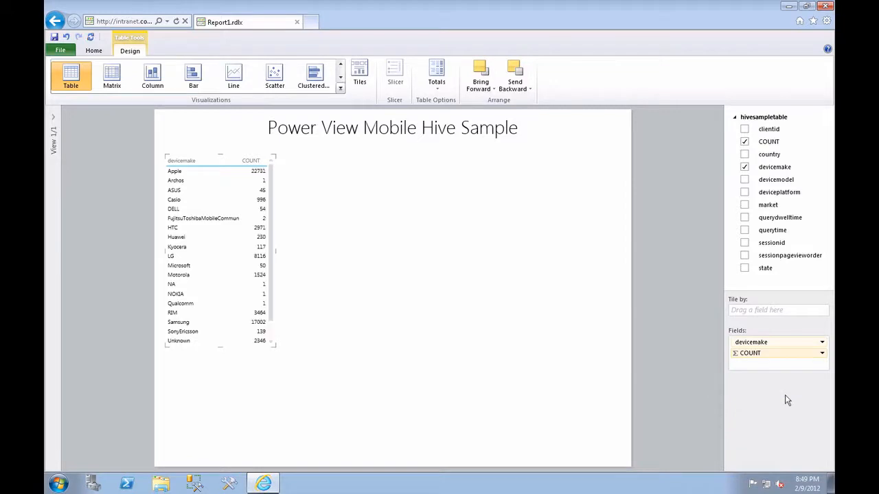
Convert the devicemake table into a column chart and widen it until all device makes fit.
{"action": "left_click", "coordinate": [244, 201]}
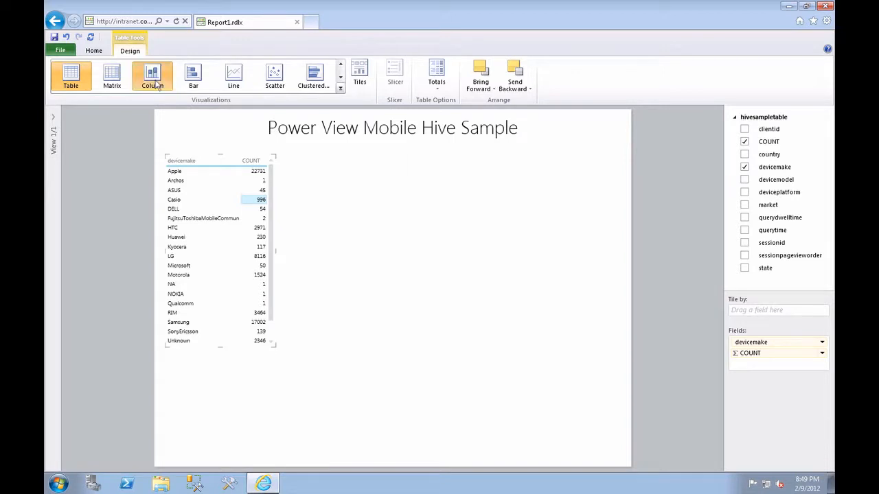
{"action": "left_click", "coordinate": [154, 81]}
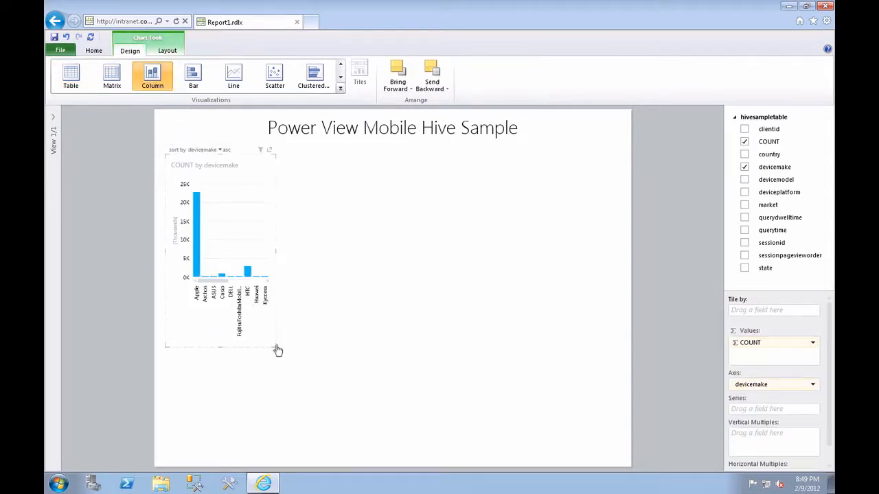
{"action": "left_click_drag", "start_coordinate": [273, 346], "coordinate": [440, 343]}
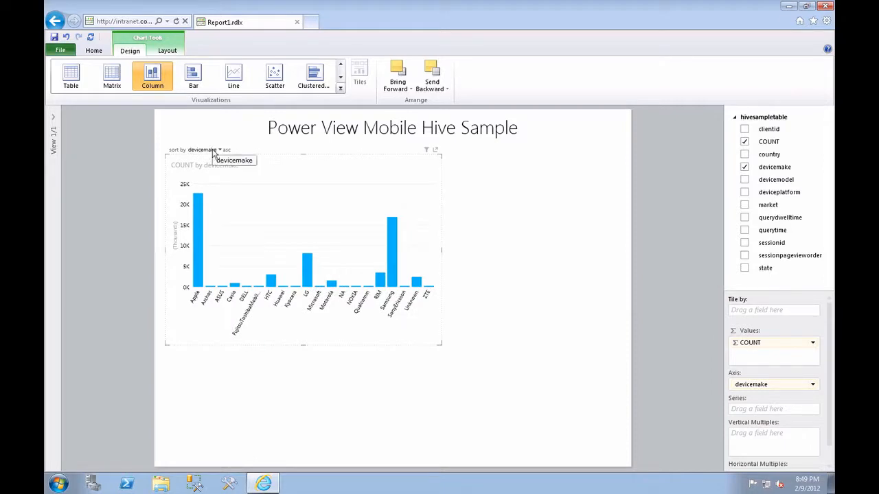
Sort the column chart by COUNT ascending and filter it to COUNT values greater than or equal to 2025.
{"action": "left_click", "coordinate": [206, 150]}
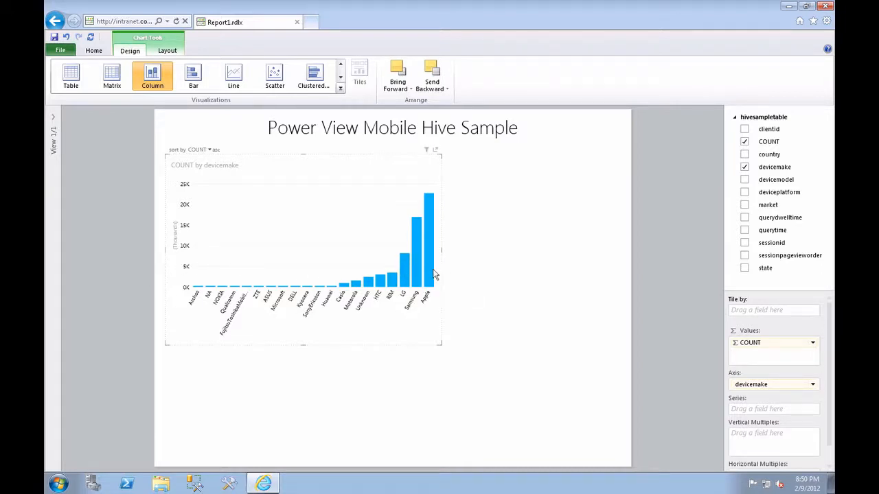
{"action": "left_click", "coordinate": [427, 150]}
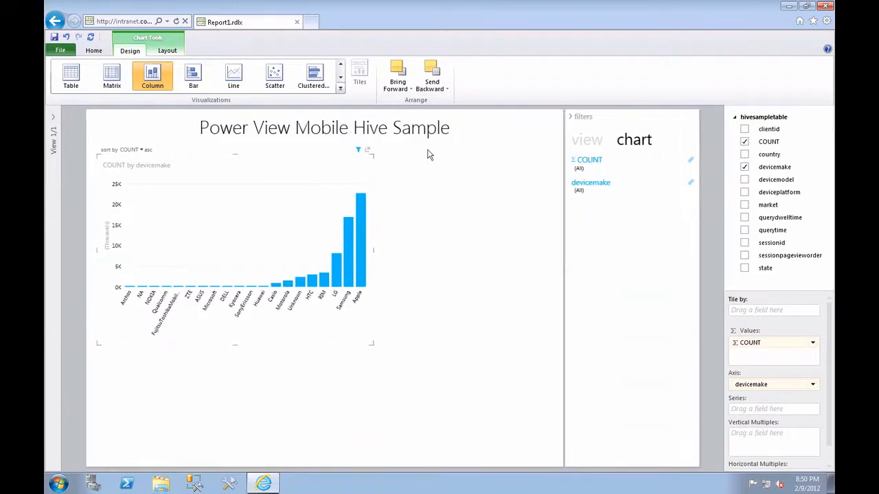
{"action": "left_click", "coordinate": [585, 165]}
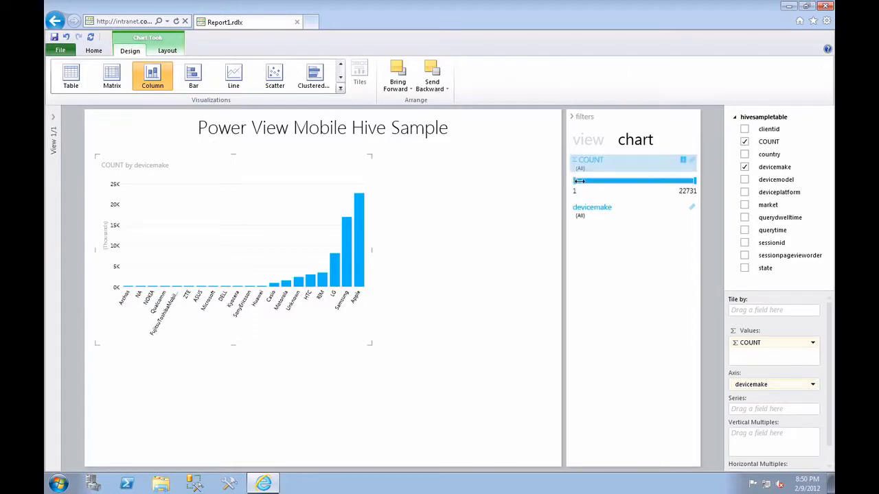
{"action": "left_click_drag", "start_coordinate": [579, 181], "coordinate": [585, 181]}
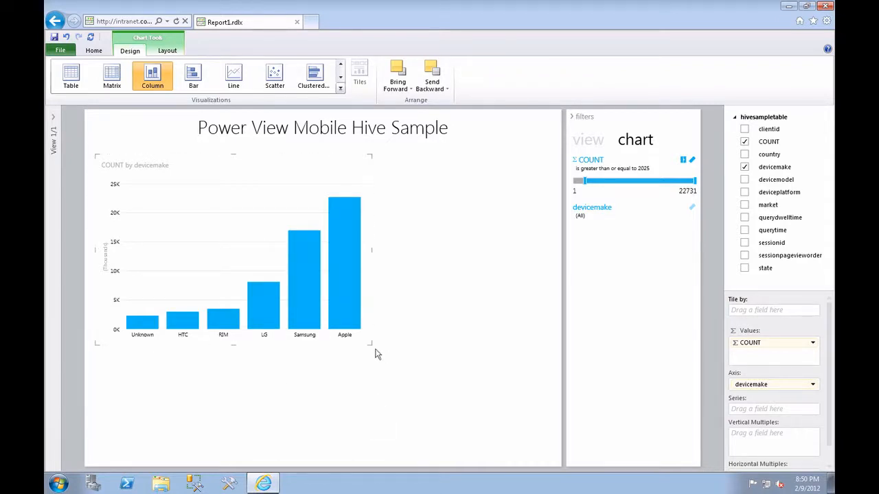
Shrink the column chart to fit the upper part of the view and collapse the filters area.
{"action": "left_click_drag", "start_coordinate": [349, 311], "coordinate": [325, 298]}
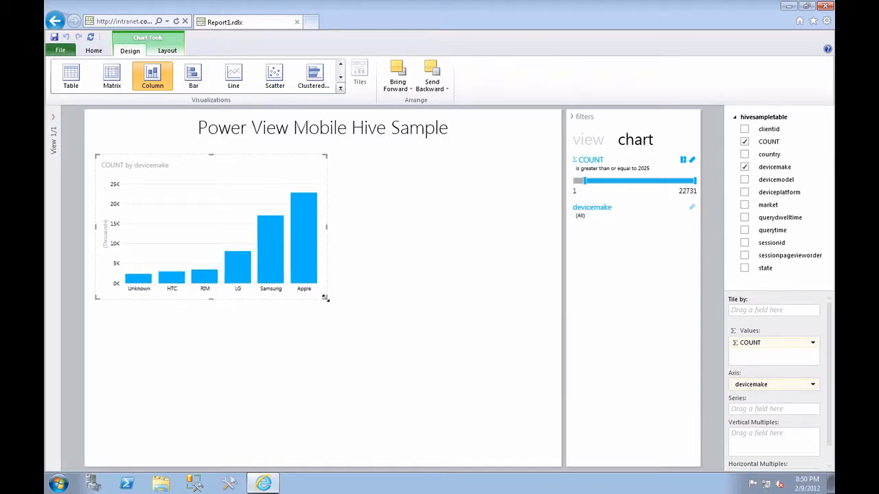
{"action": "left_click_drag", "start_coordinate": [327, 297], "coordinate": [330, 297]}
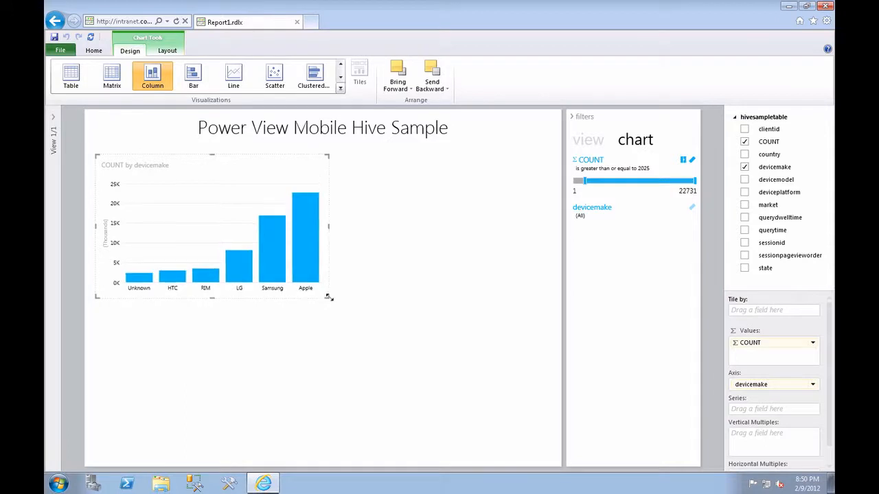
{"action": "left_click", "coordinate": [434, 239]}
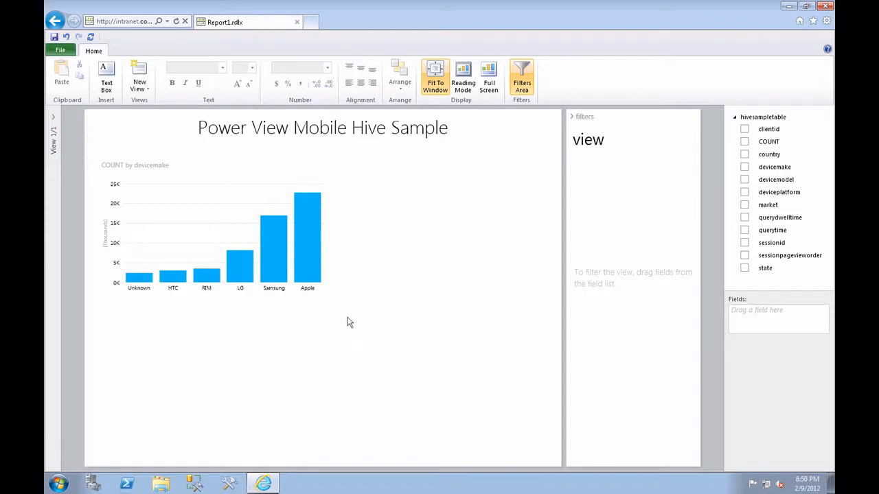
{"action": "left_click", "coordinate": [570, 116]}
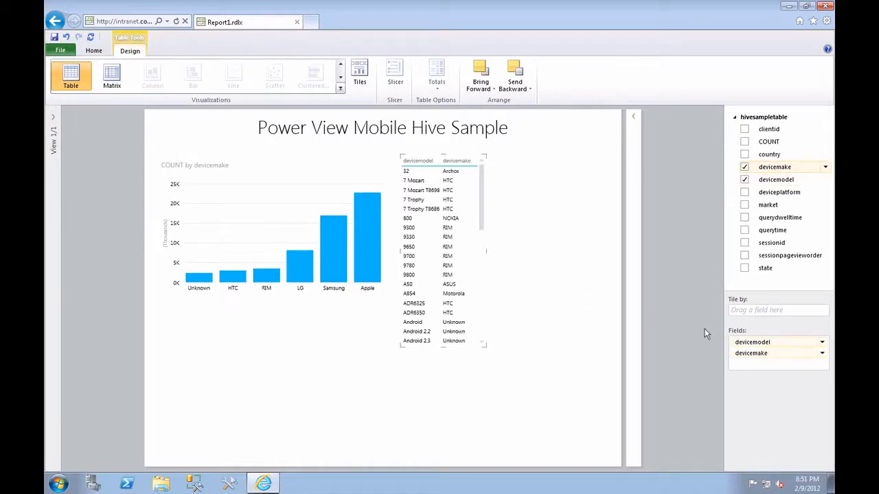
Tile the devicemodel table by devicemake and add the COUNT field to it, aggregated as a sum.
{"action": "left_click_drag", "start_coordinate": [753, 355], "coordinate": [753, 312]}
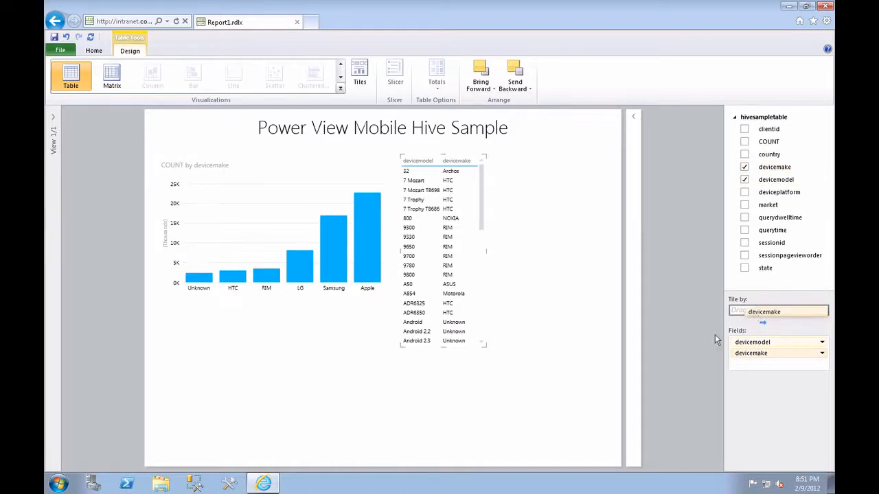
{"action": "left_click", "coordinate": [745, 141]}
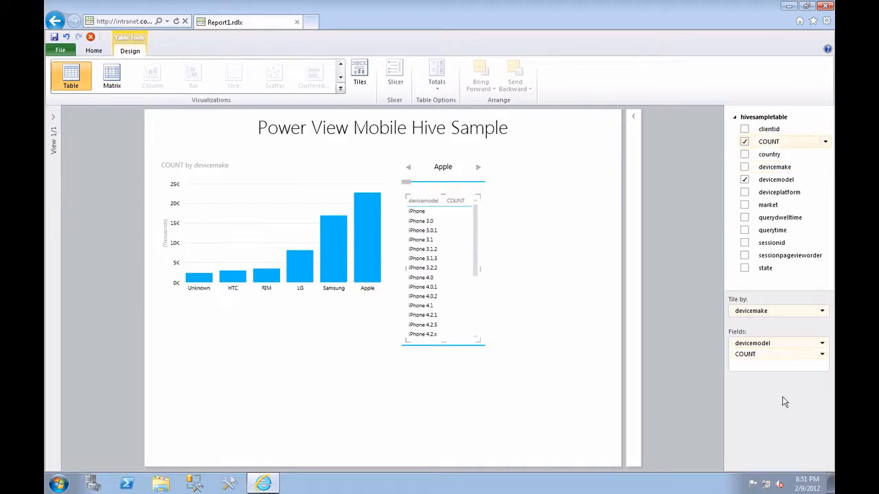
{"action": "left_click", "coordinate": [822, 356]}
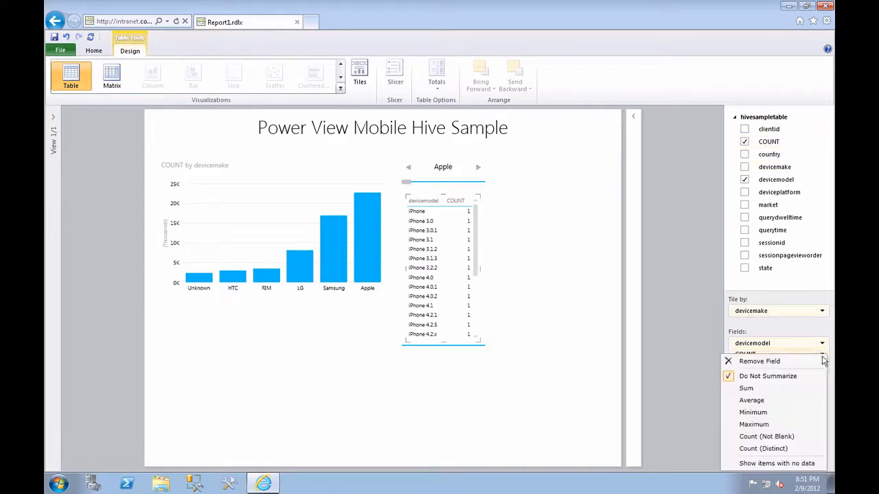
{"action": "left_click", "coordinate": [755, 418]}
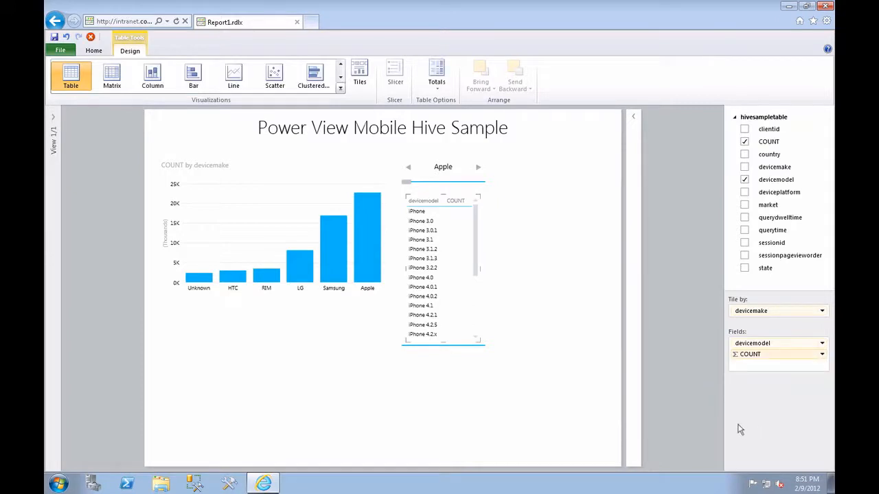
Enlarge the devicemake tile container to the page's lower corner and turn its table into a bar chart spanning the container's width.
{"action": "left_click", "coordinate": [487, 352]}
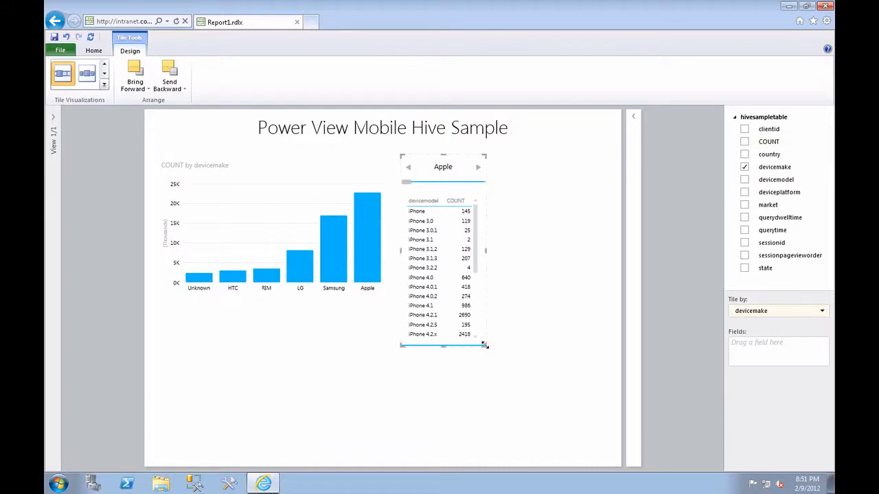
{"action": "left_click_drag", "start_coordinate": [485, 346], "coordinate": [607, 454]}
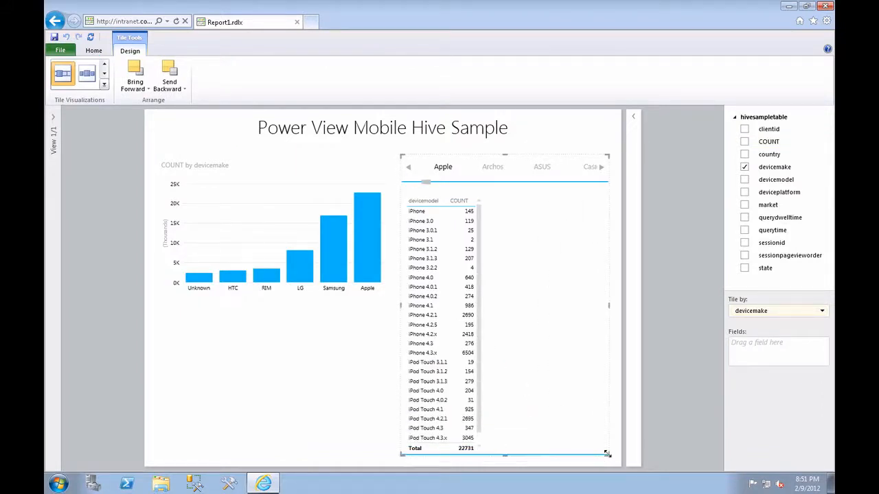
{"action": "left_click", "coordinate": [463, 315]}
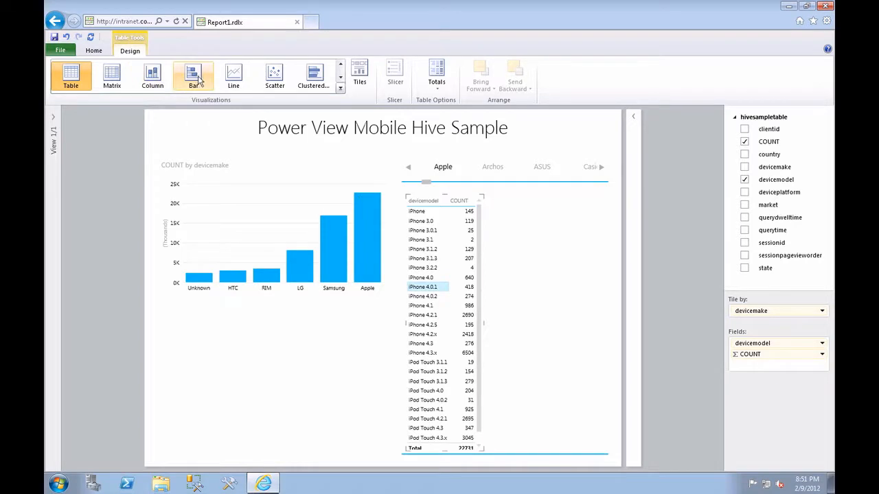
{"action": "left_click", "coordinate": [196, 80]}
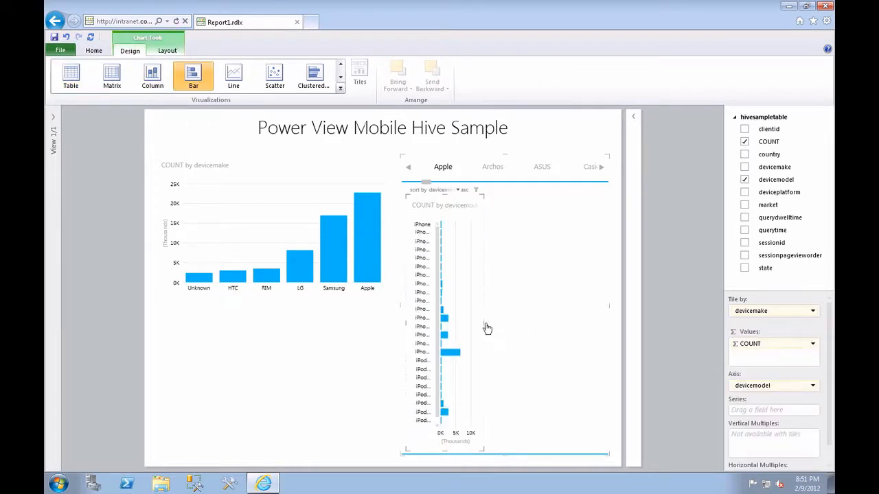
{"action": "left_click_drag", "start_coordinate": [574, 324], "coordinate": [590, 324]}
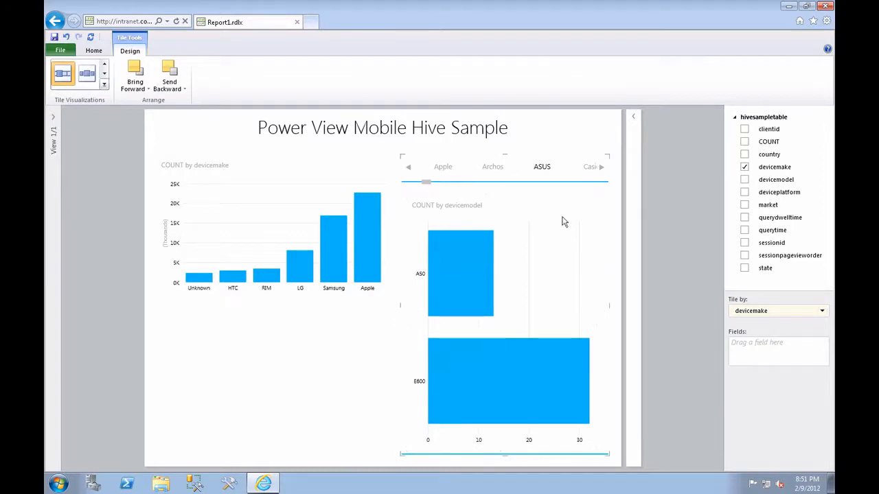
{"action": "left_click", "coordinate": [478, 283]}
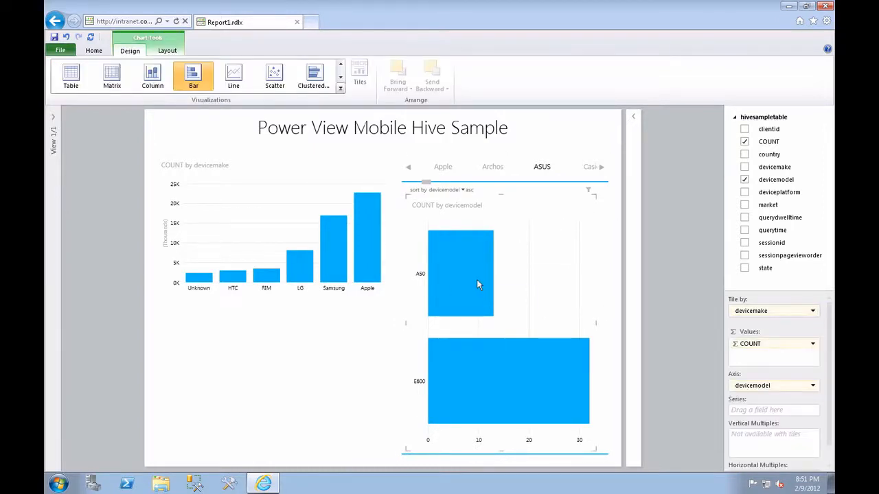
Add a bar chart of summed COUNT by deviceplatform below the column chart and enlarge it to about the column chart's width.
{"action": "left_click", "coordinate": [211, 347]}
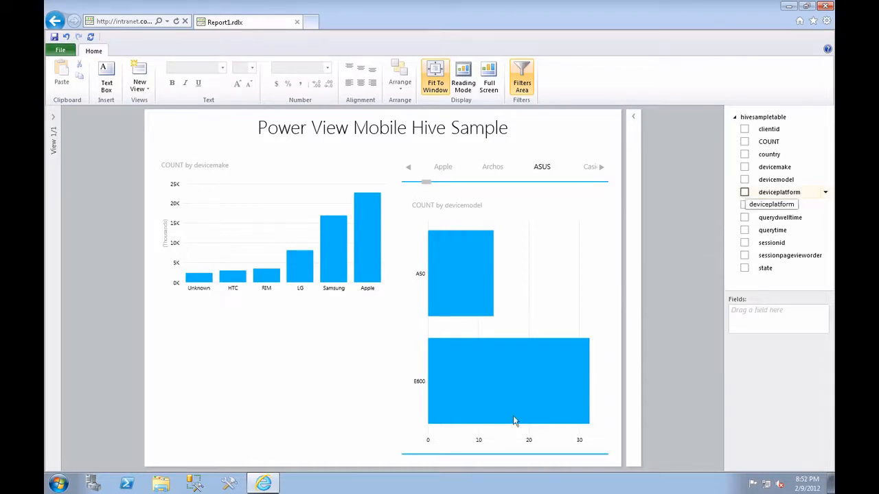
{"action": "left_click", "coordinate": [745, 192]}
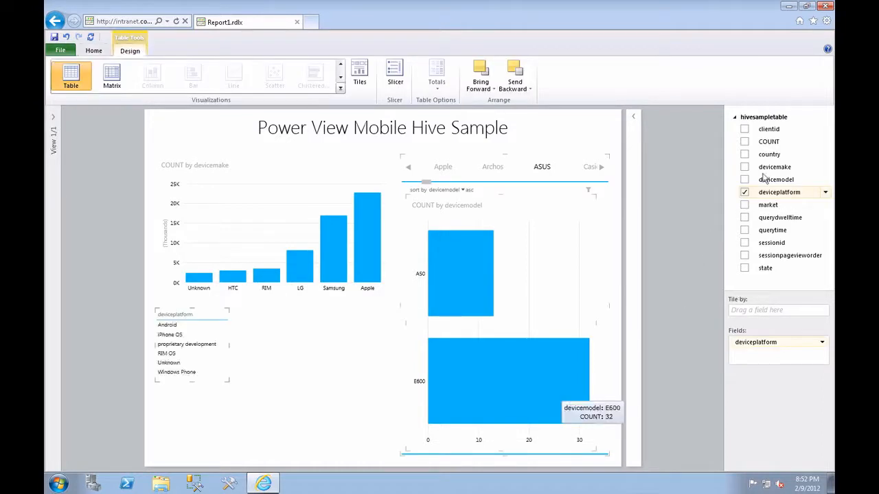
{"action": "left_click", "coordinate": [744, 142]}
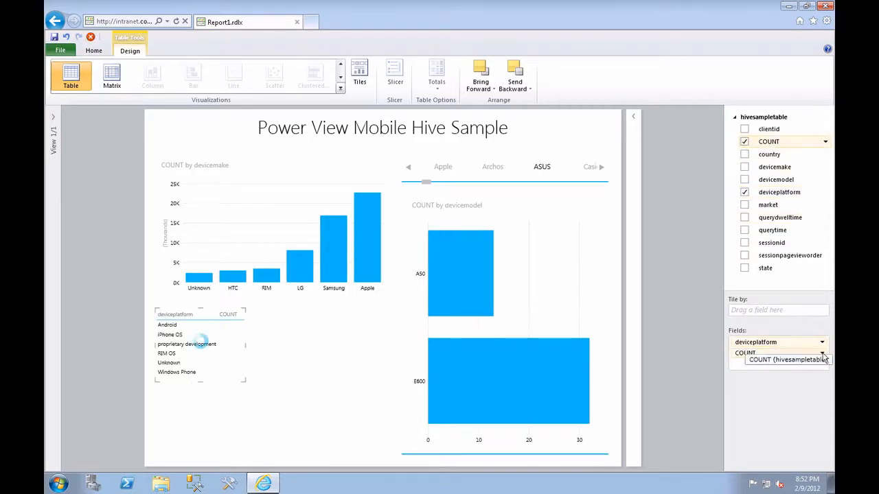
{"action": "left_click", "coordinate": [822, 355]}
{"action": "left_click", "coordinate": [752, 388]}
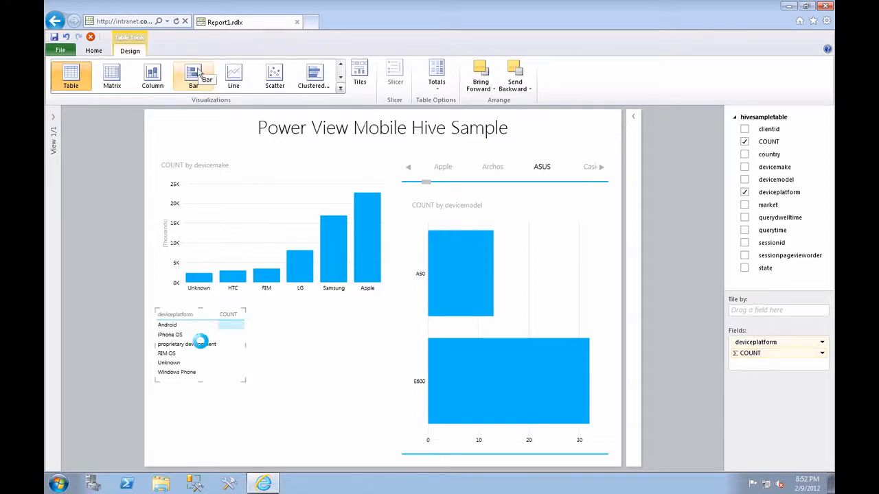
{"action": "left_click", "coordinate": [196, 76]}
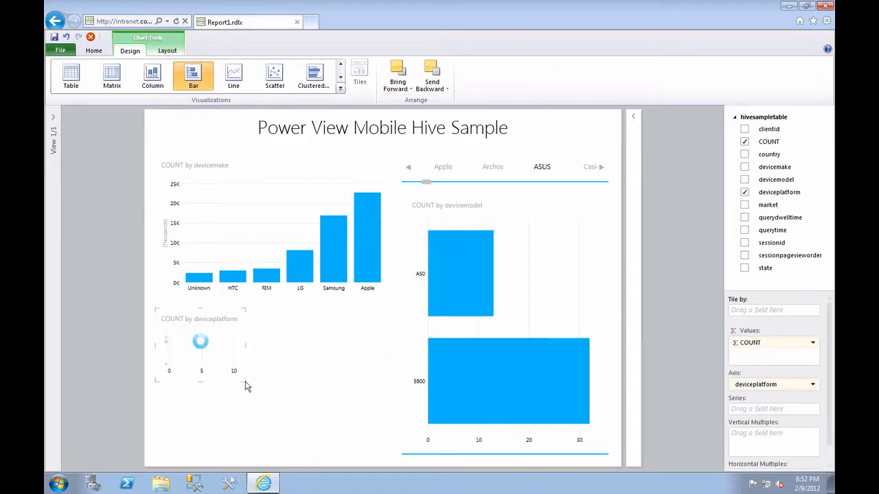
{"action": "left_click_drag", "start_coordinate": [281, 405], "coordinate": [385, 455]}
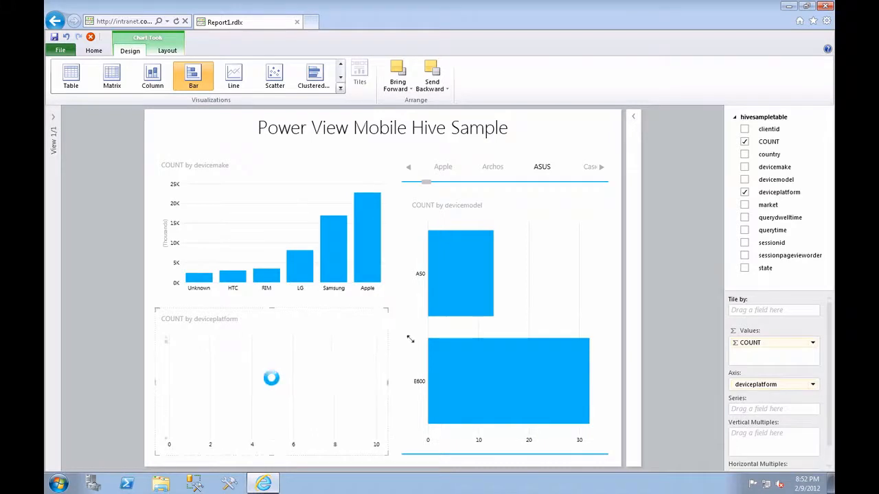
View the Apple tile's models, and cross-highlight the report by the Samsung column and its SCH-i500 model bar.
{"action": "left_click", "coordinate": [450, 176]}
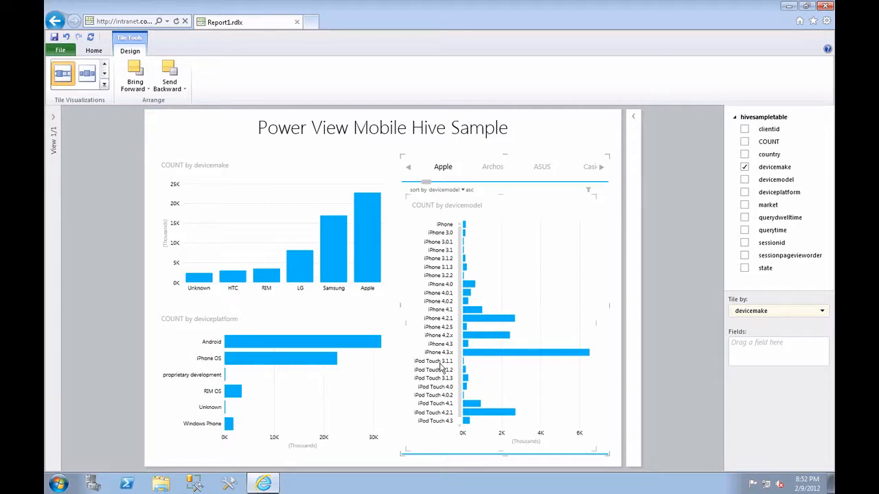
{"action": "left_click", "coordinate": [336, 262]}
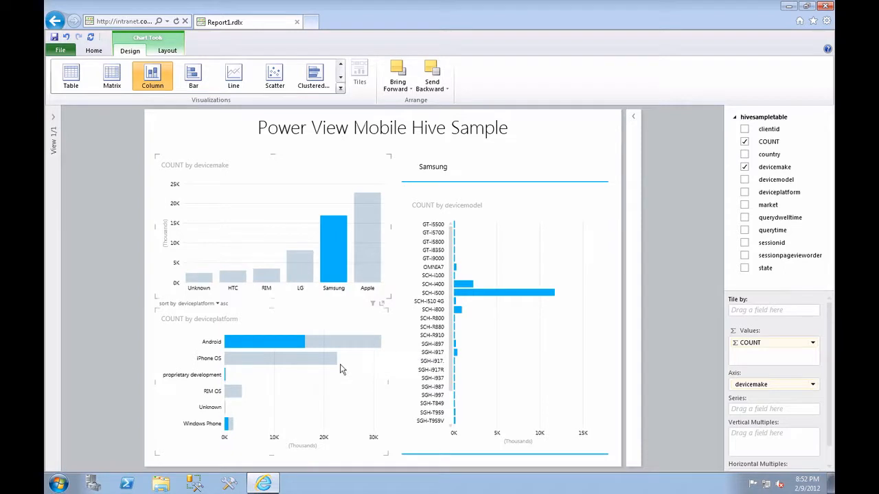
{"action": "left_click", "coordinate": [522, 295]}
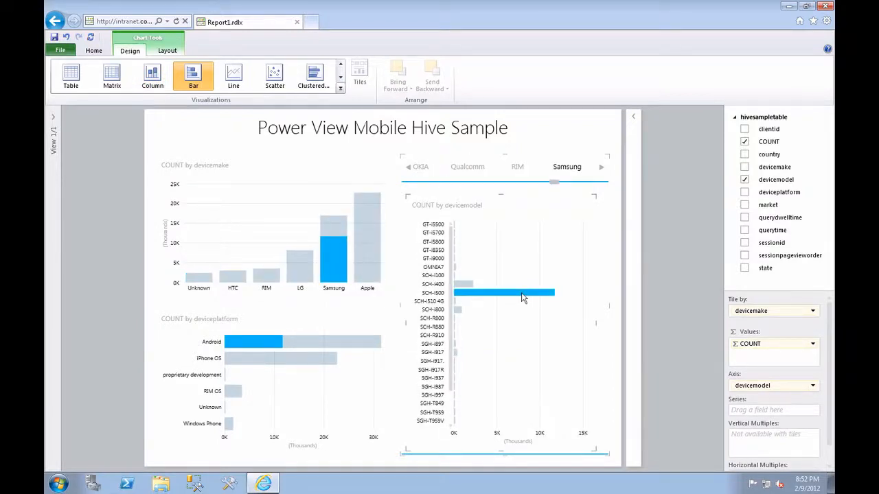
Cross-highlight the report by the Apple column to examine its platform and device models.
{"action": "left_click", "coordinate": [380, 247]}
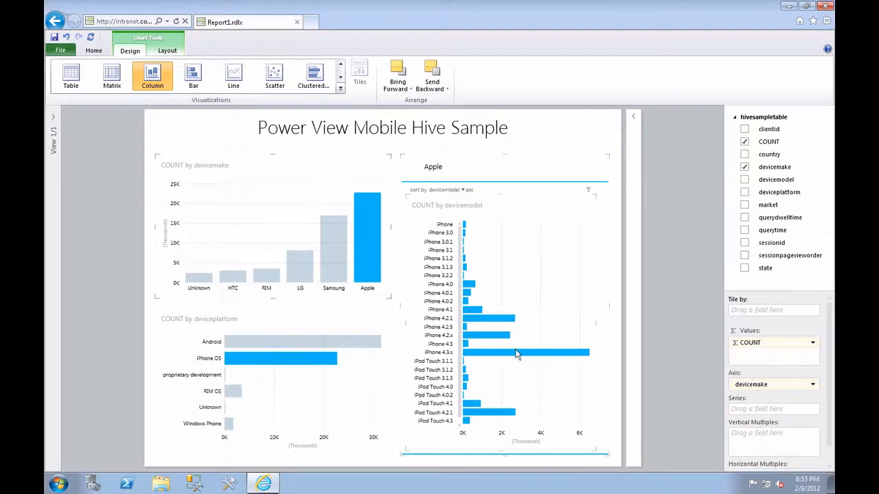
{"action": "mouse_move", "coordinate": [517, 353]}
{"action": "mouse_move", "coordinate": [556, 10]}
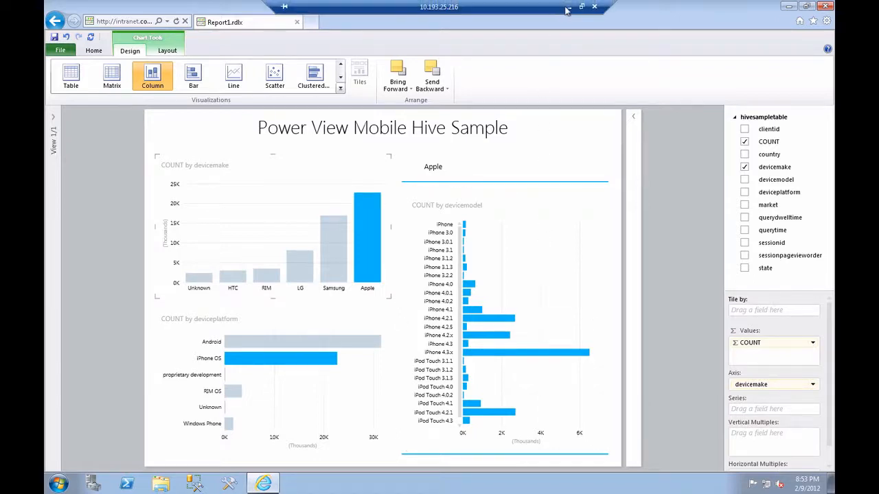